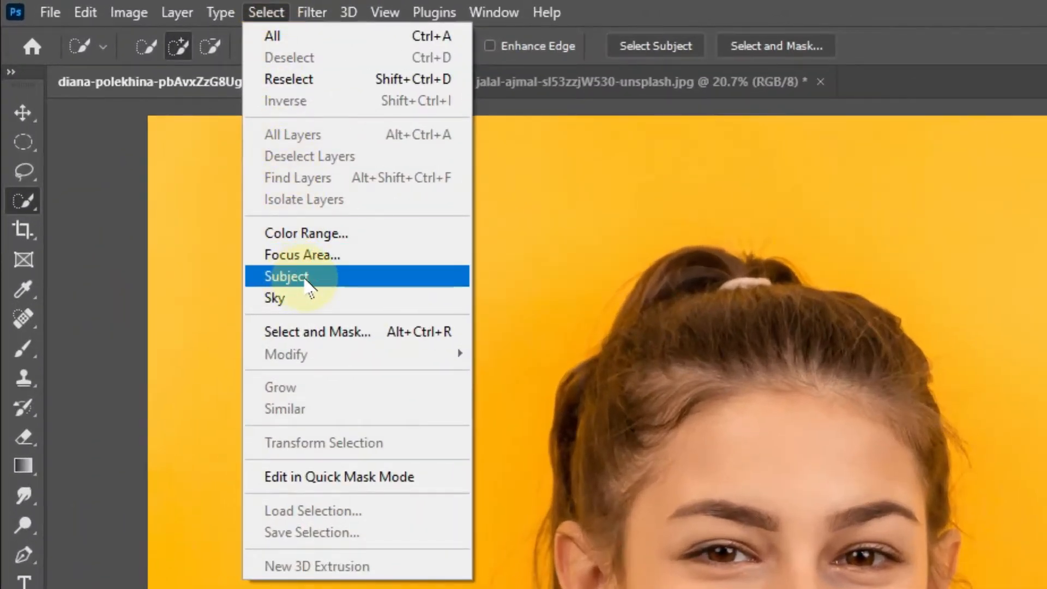
- Select the woman automatically as the subject and open the selection in Select and Mask
left_click(349, 278)
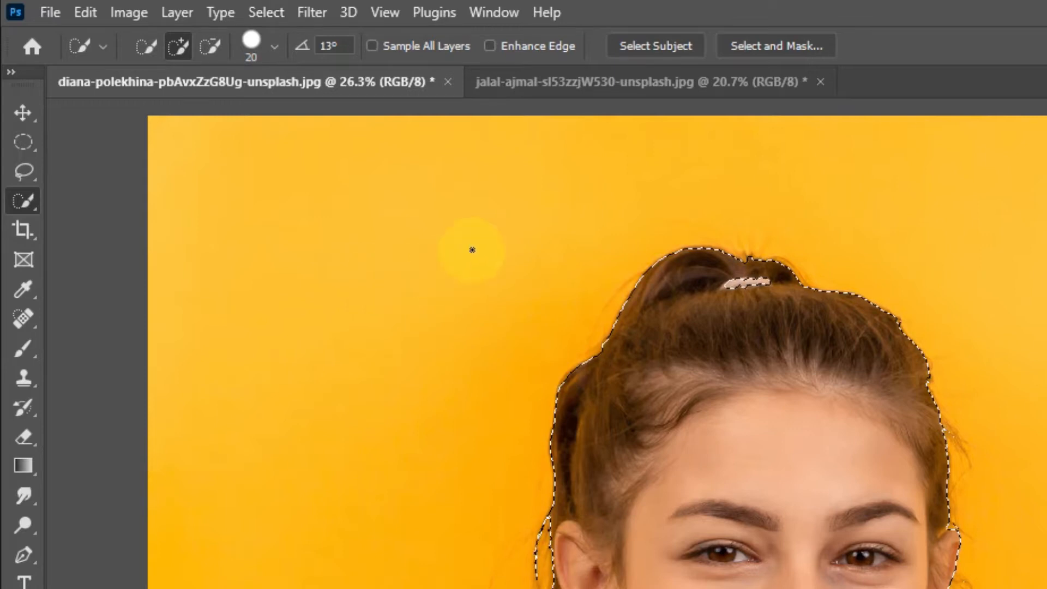
left_click(798, 46)
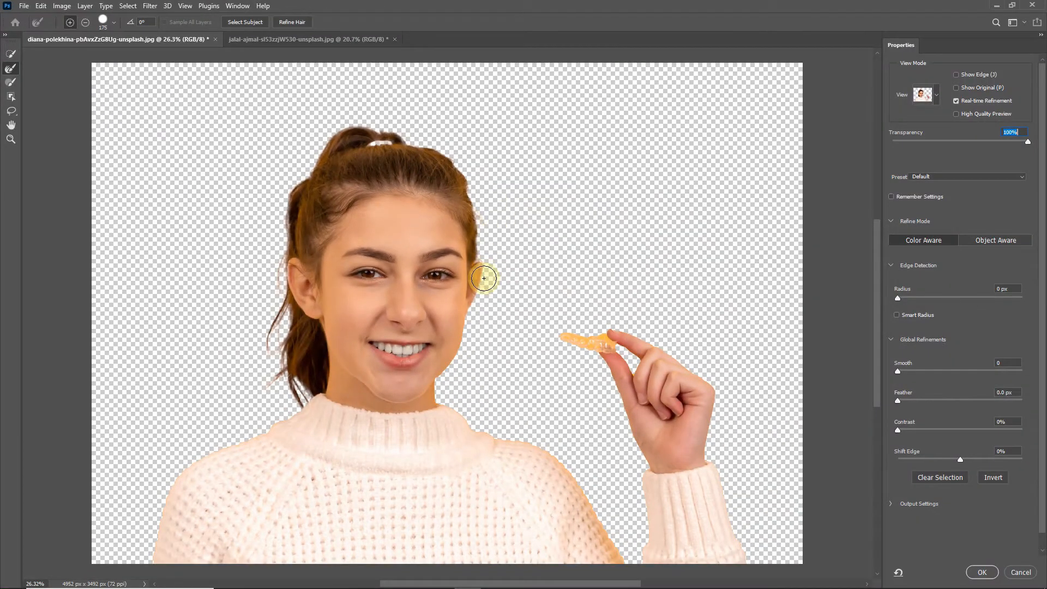
- Brush along the sweater's shoulder and sleeve edge nearest the raised hand to refine the selection there
key("ctrl+plus")
key("ctrl+plus")
key("ctrl+plus")
left_click_drag(556, 361, 386, 222)
left_click_drag(558, 322, 440, 241)
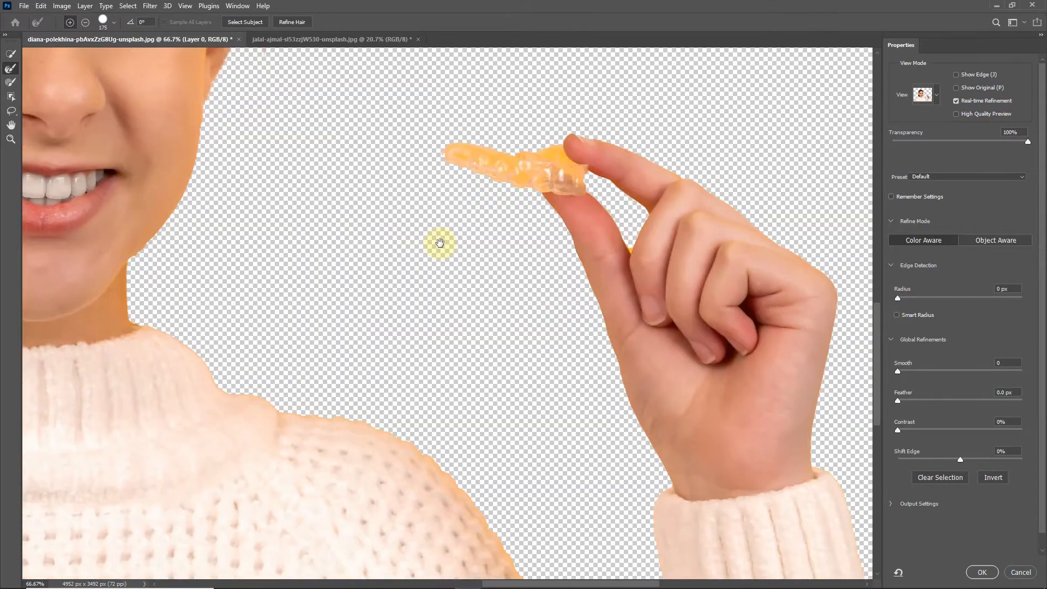
left_click_drag(455, 355, 304, 140)
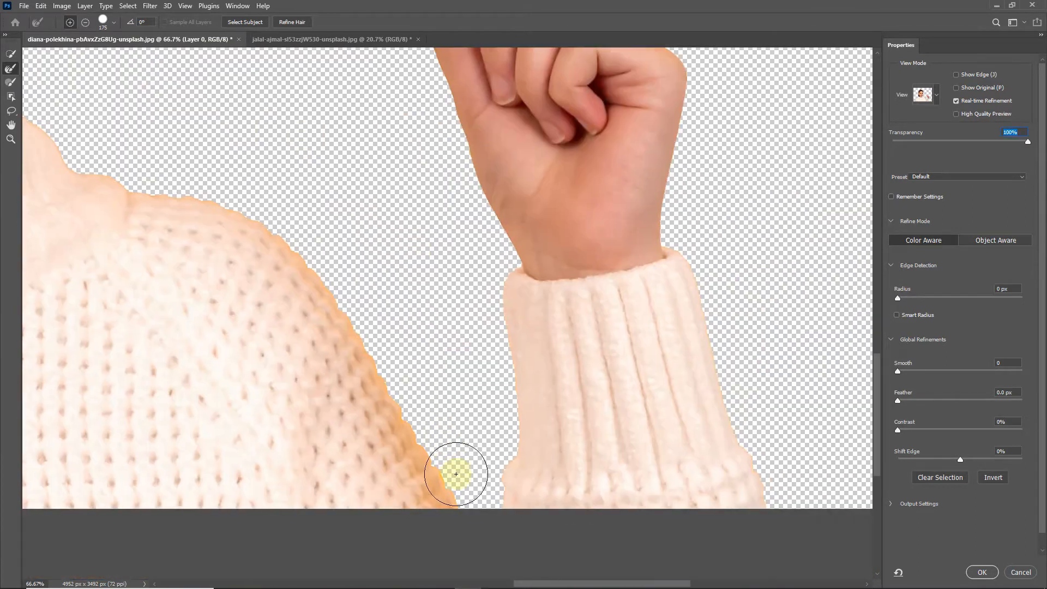
left_click_drag(462, 489, 447, 460)
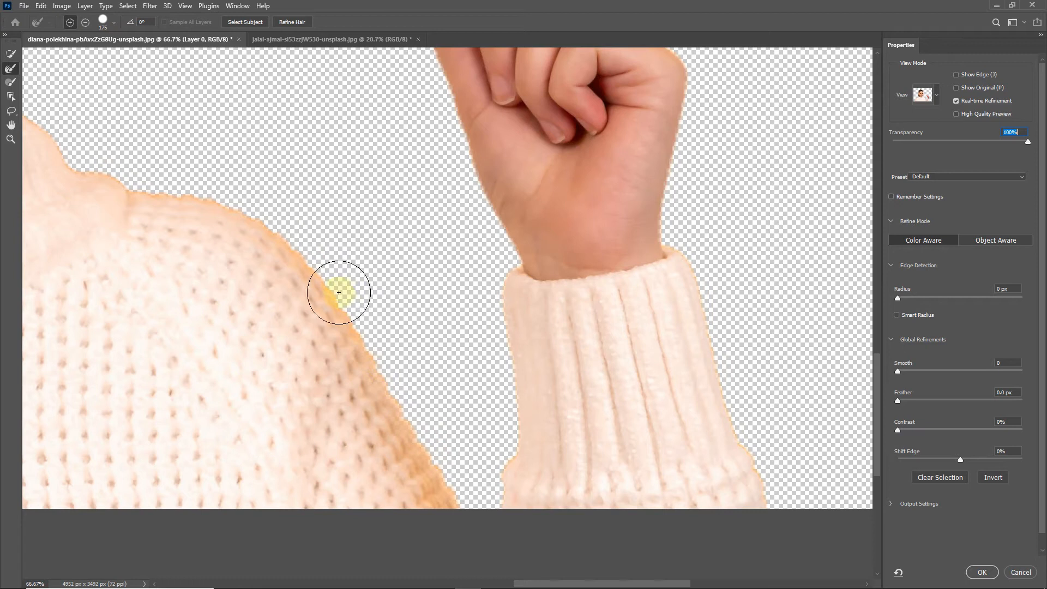
mouse_move(336, 290)
left_mouse_down()
mouse_move(434, 448)
mouse_move(451, 497)
left_mouse_up()
mouse_move(327, 320)
left_mouse_down()
mouse_move(452, 462)
mouse_move(453, 430)
mouse_move(378, 354)
left_mouse_up()
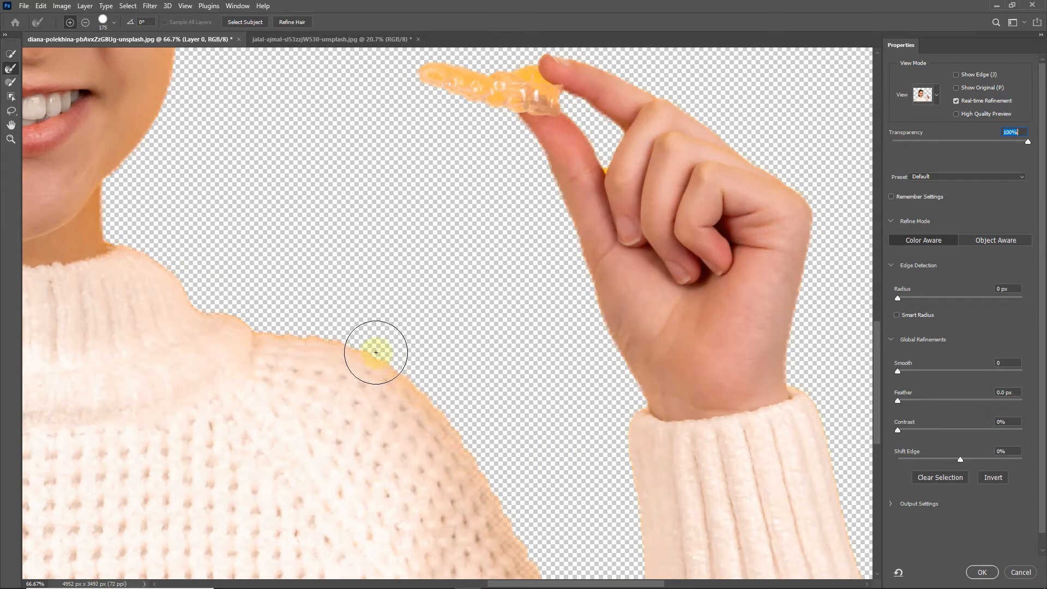
- Refine the selection around the white hair tie, the top of the hair and the ponytail with the refine edge brush
mouse_move(240, 312)
left_mouse_down()
mouse_move(246, 285)
mouse_move(362, 466)
left_mouse_up()
left_click_drag(338, 277, 345, 434)
mouse_move(348, 335)
left_mouse_down()
mouse_move(370, 299)
mouse_move(407, 386)
mouse_move(395, 293)
mouse_move(398, 479)
left_mouse_up()
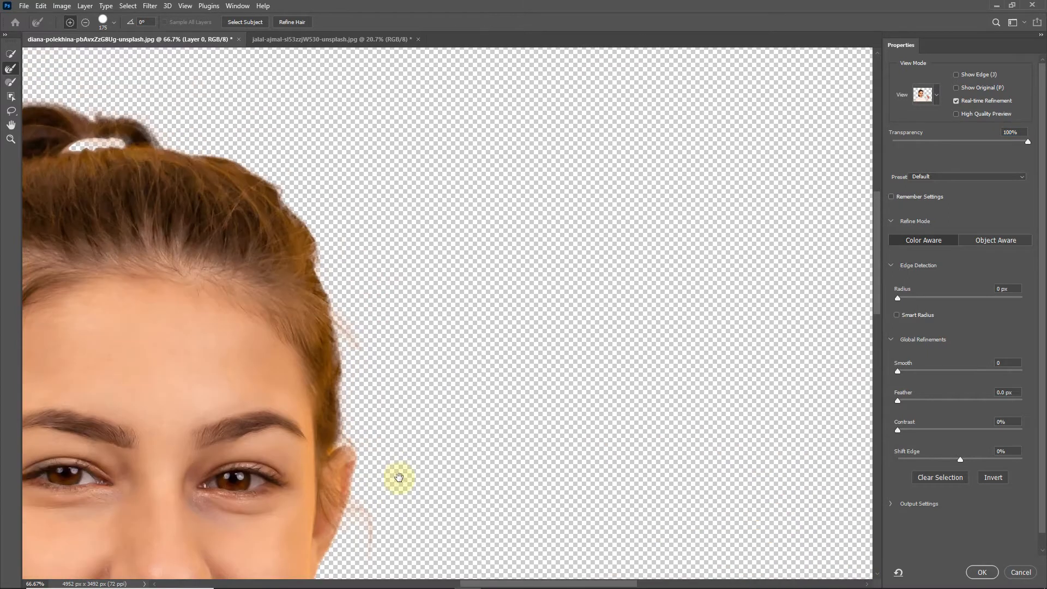
mouse_move(344, 284)
left_mouse_down()
mouse_move(292, 192)
mouse_move(402, 339)
mouse_move(415, 322)
left_mouse_up()
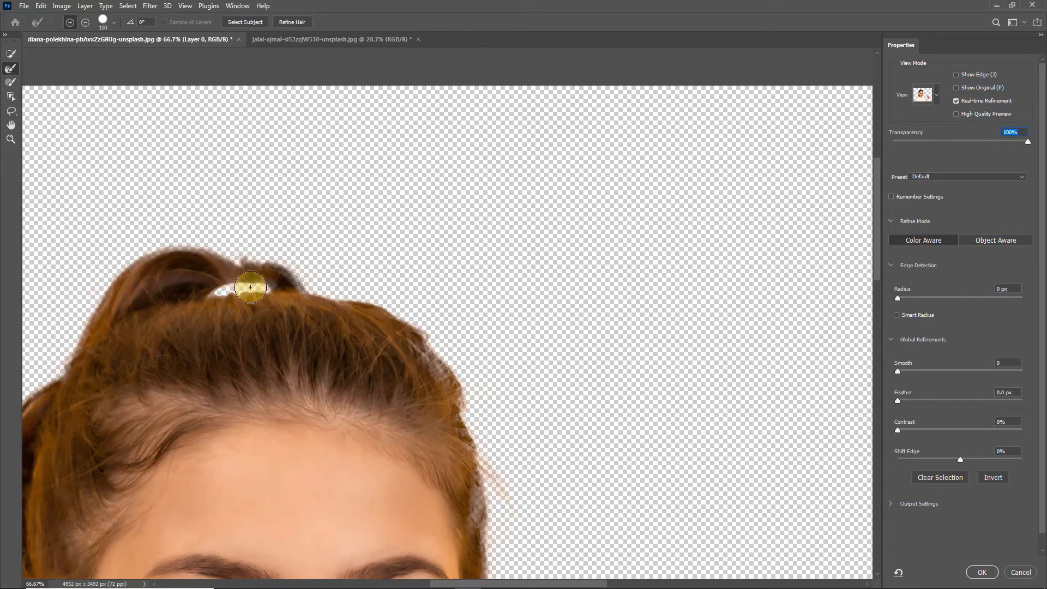
left_click_drag(261, 288, 198, 297)
left_click_drag(325, 265, 330, 261)
left_click_drag(253, 290, 297, 167)
left_click_drag(274, 397, 275, 255)
left_click_drag(271, 440, 269, 298)
mouse_move(216, 273)
left_mouse_down()
mouse_move(191, 339)
mouse_move(186, 413)
mouse_move(189, 435)
mouse_move(217, 452)
mouse_move(229, 484)
left_mouse_up()
left_click_drag(243, 532, 280, 358)
left_click_drag(272, 462, 372, 394)
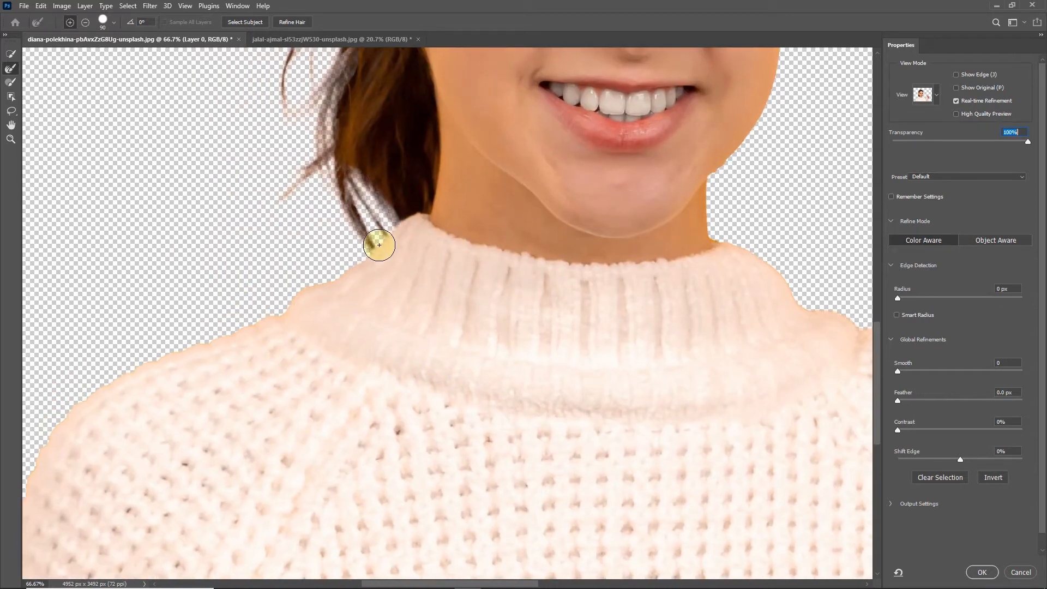
- Refine the hair ends above the collar and the adjoining sweater shoulder, and accept the refined selection
left_click_drag(379, 245, 327, 282)
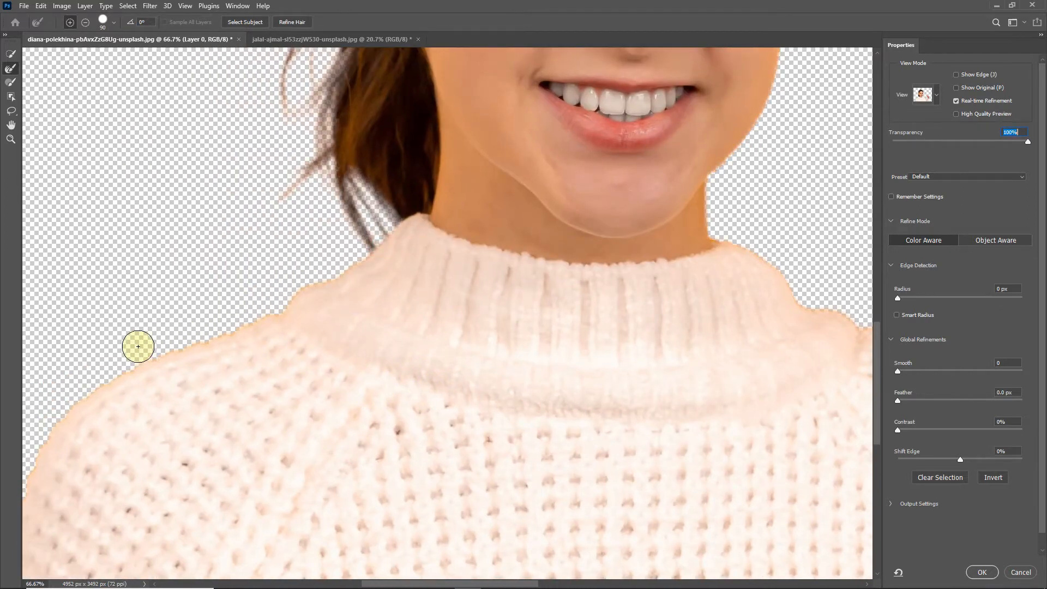
left_click_drag(207, 375, 233, 429)
left_click_drag(474, 323, 340, 525)
left_click_drag(381, 348, 390, 512)
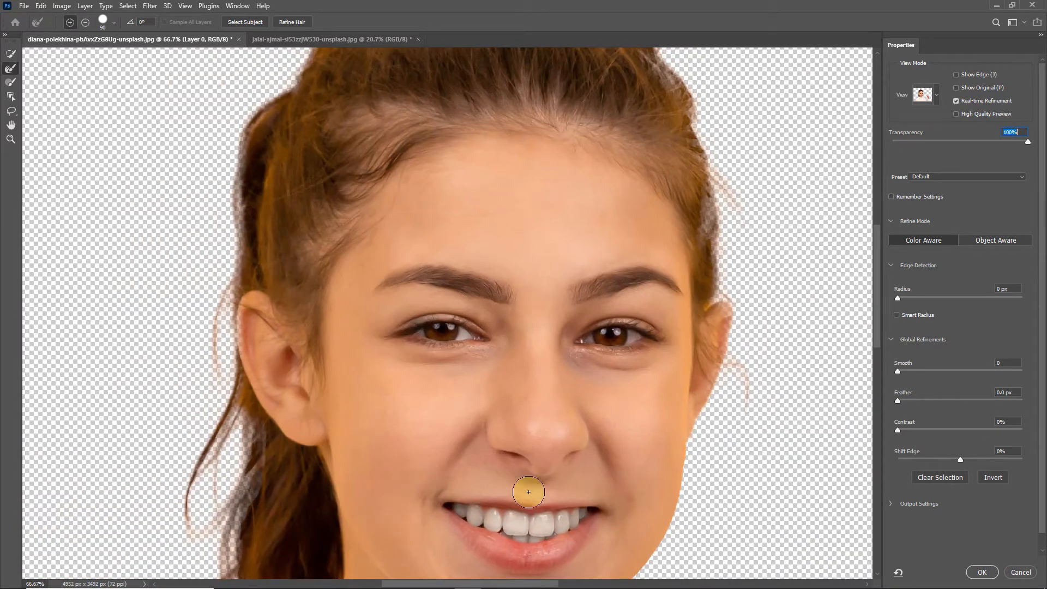
left_click(973, 567)
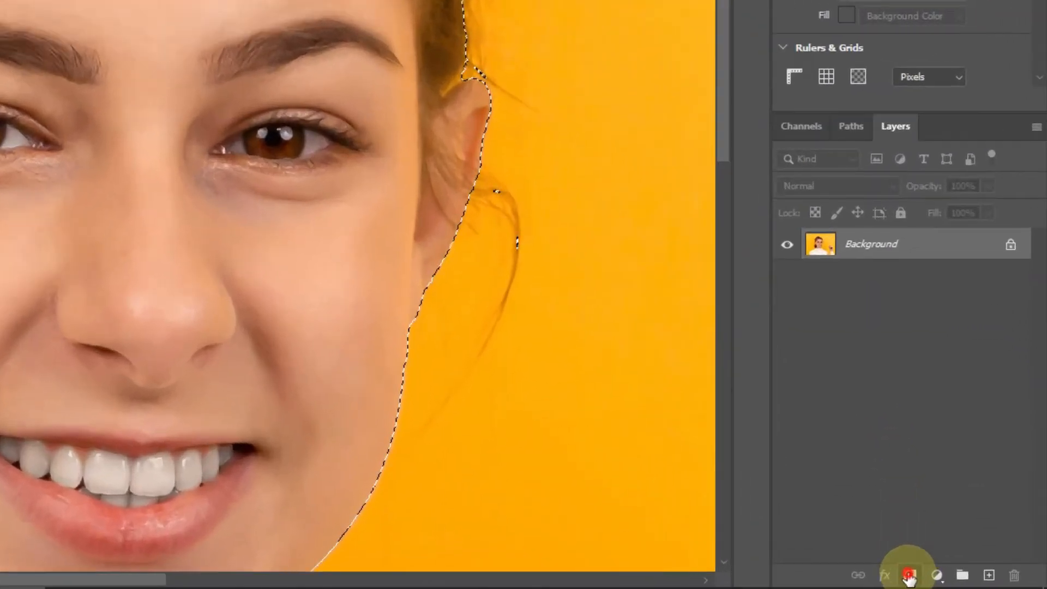
- Add a layer mask from the selection to hide the yellow background around the woman
left_click(969, 581)
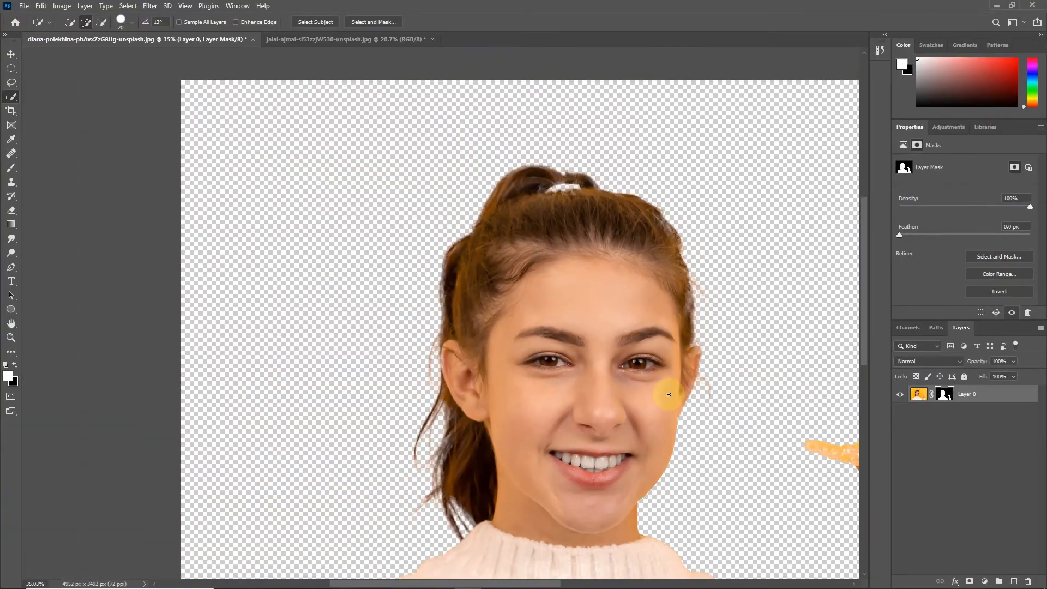
scroll(669, 394, "down", 3)
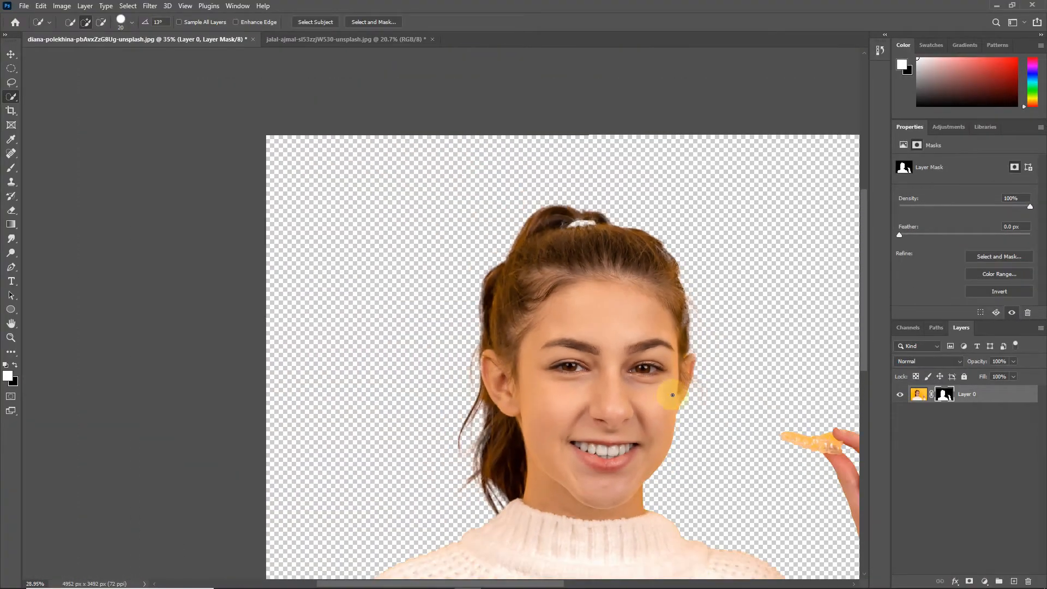
scroll(596, 364, "down", 1)
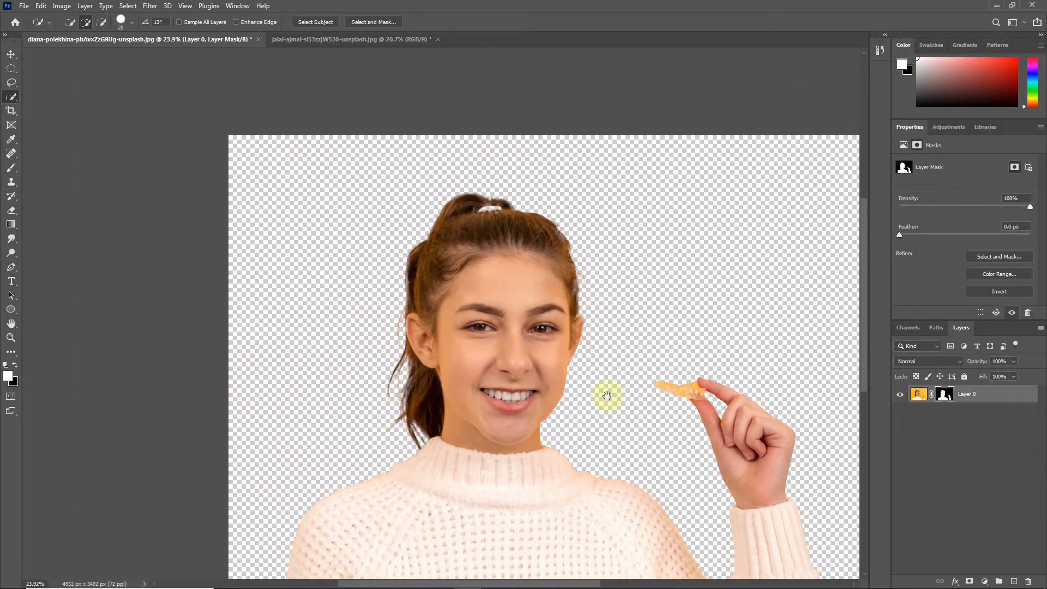
left_click_drag(605, 395, 498, 342)
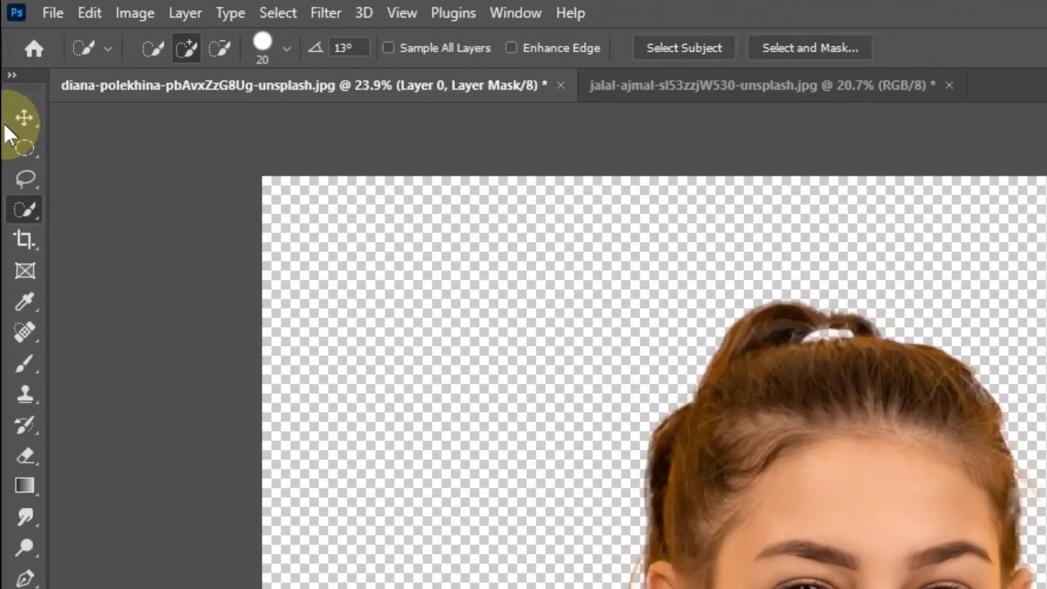
- Move the masked woman into the jalal-ajmal-sl53zzjW530-unsplash.jpg document and position her over the street scene
left_click(10, 54)
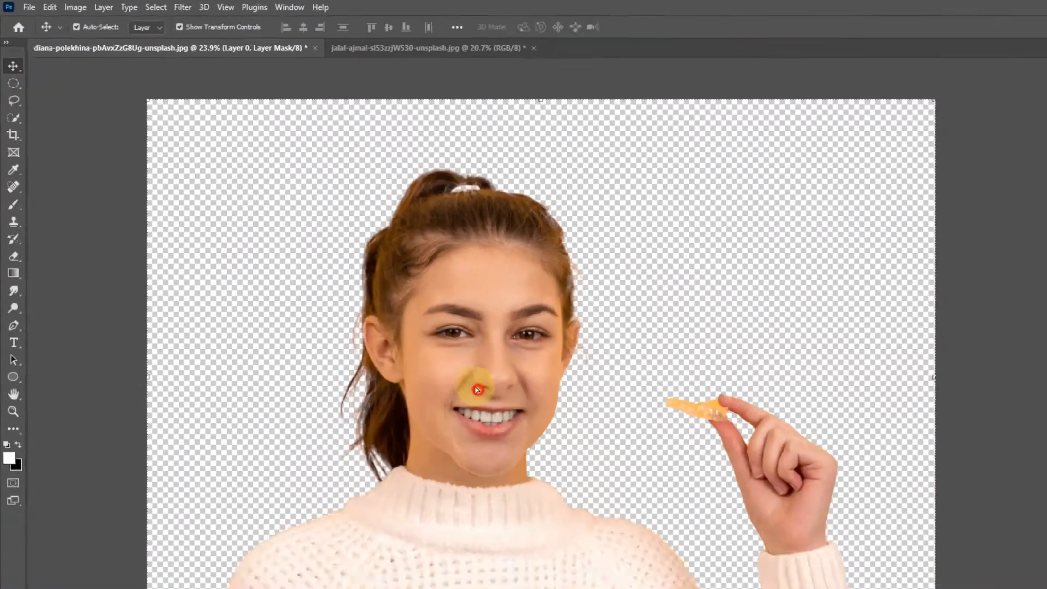
left_click_drag(854, 588, 768, 305)
left_click_drag(354, 140, 422, 312)
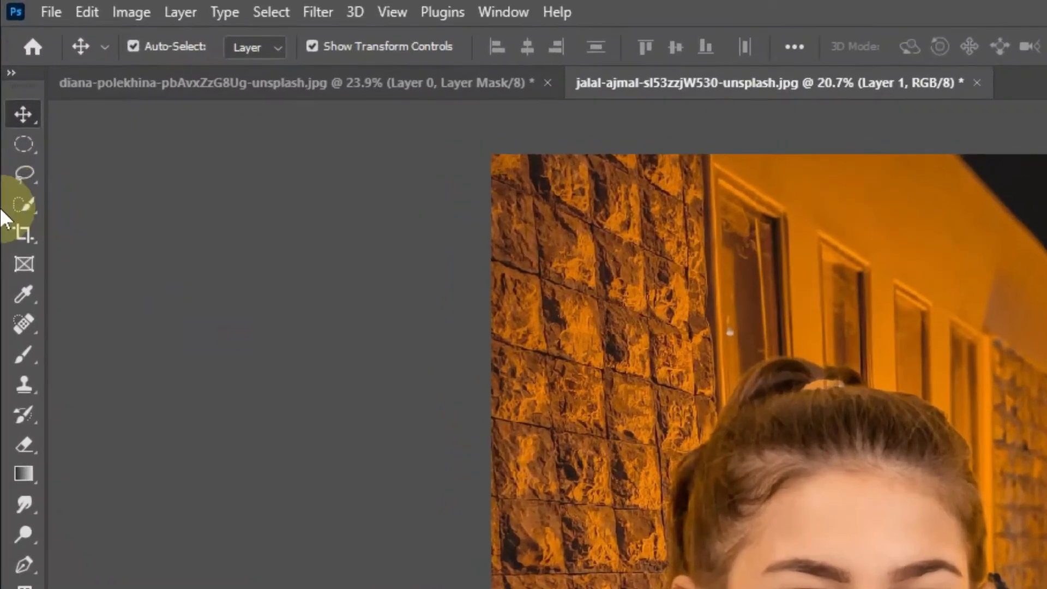
- Crop the bottom of the image up to the sweater's lower edge, removing the strip beneath the woman
left_click(11, 110)
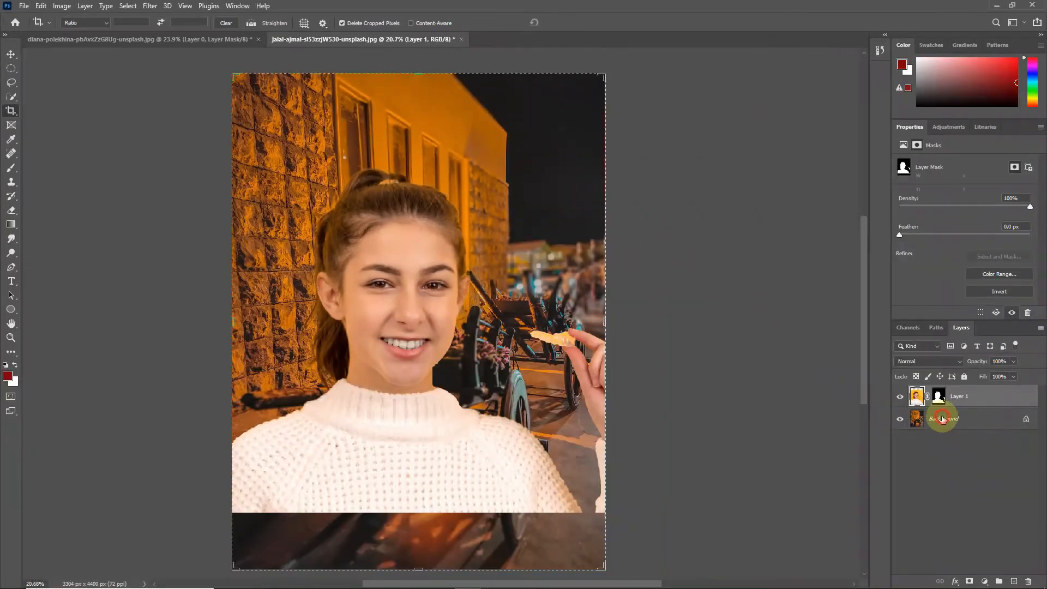
left_click(942, 419)
scroll(411, 488, "down", 1)
left_click_drag(415, 565, 413, 536)
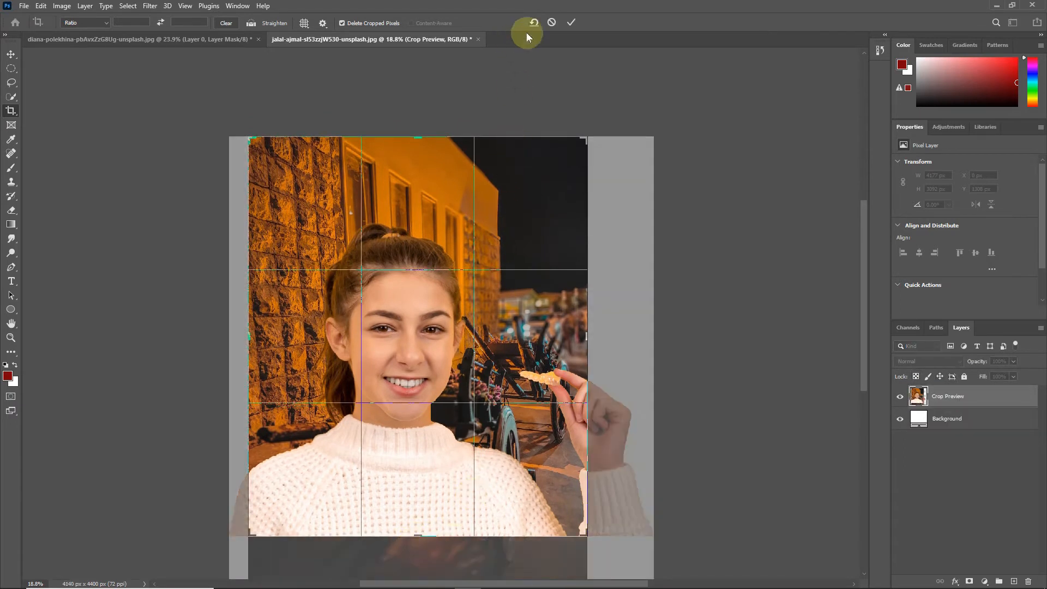
left_click(569, 23)
scroll(451, 473, "up", 3)
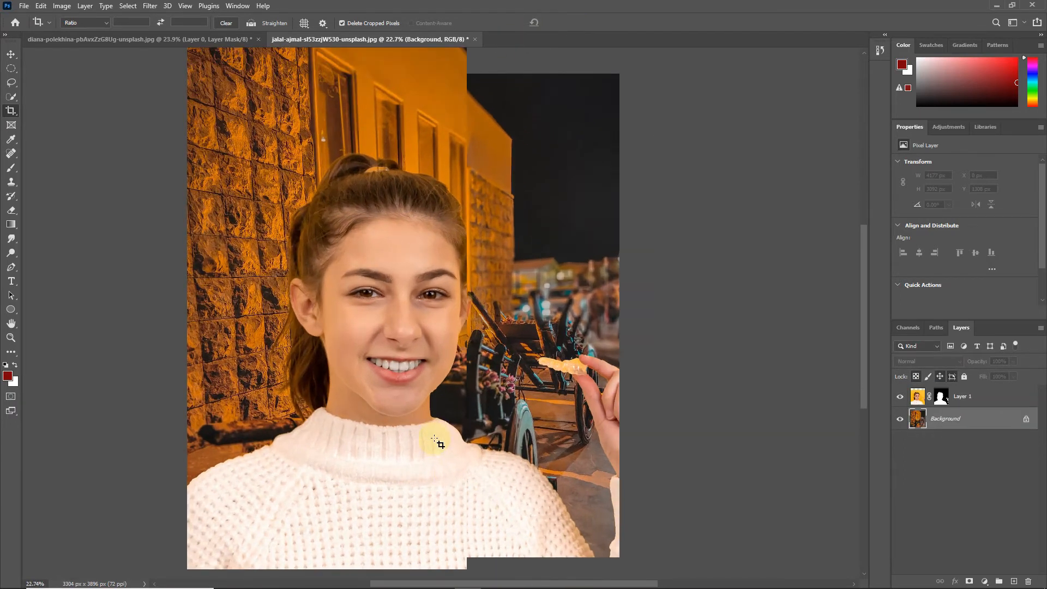
mouse_move(450, 473)
left_mouse_down()
mouse_move(448, 431)
mouse_move(448, 459)
left_mouse_up()
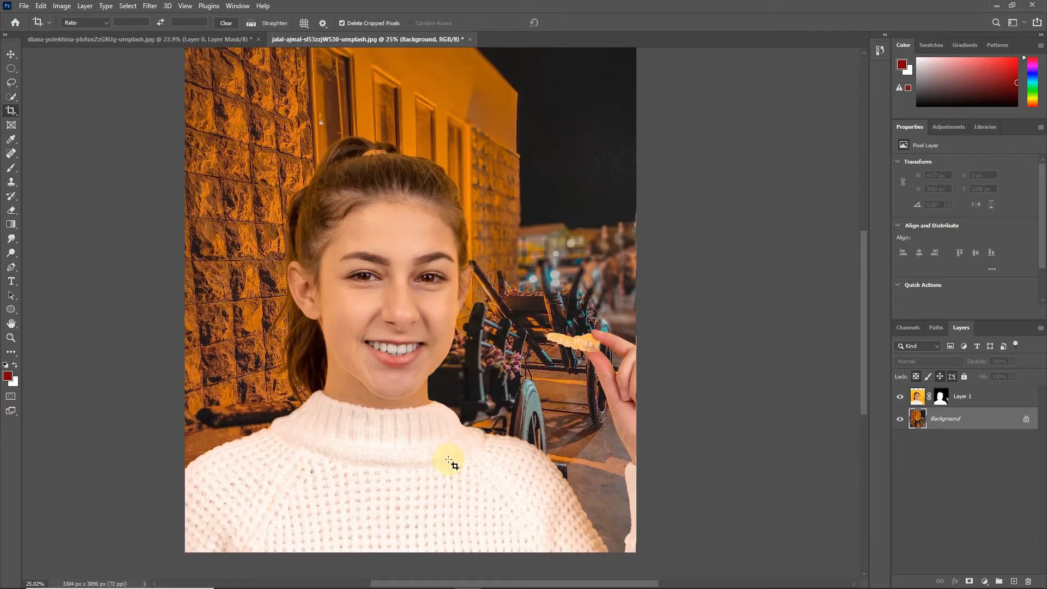
left_click(920, 397)
scroll(683, 403, "down", 1)
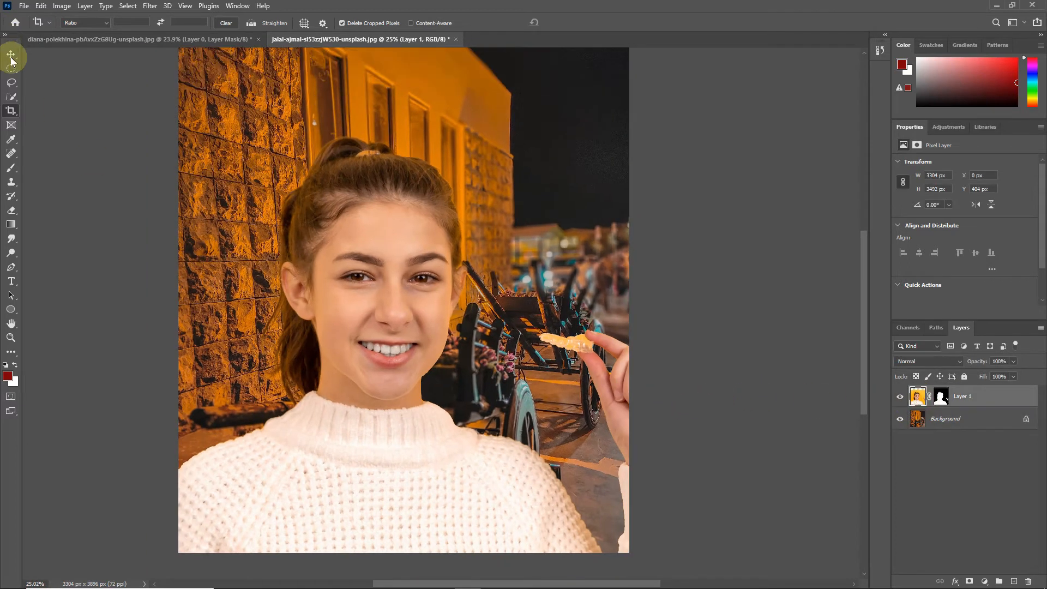
left_click(11, 56)
scroll(794, 388, "down", 1)
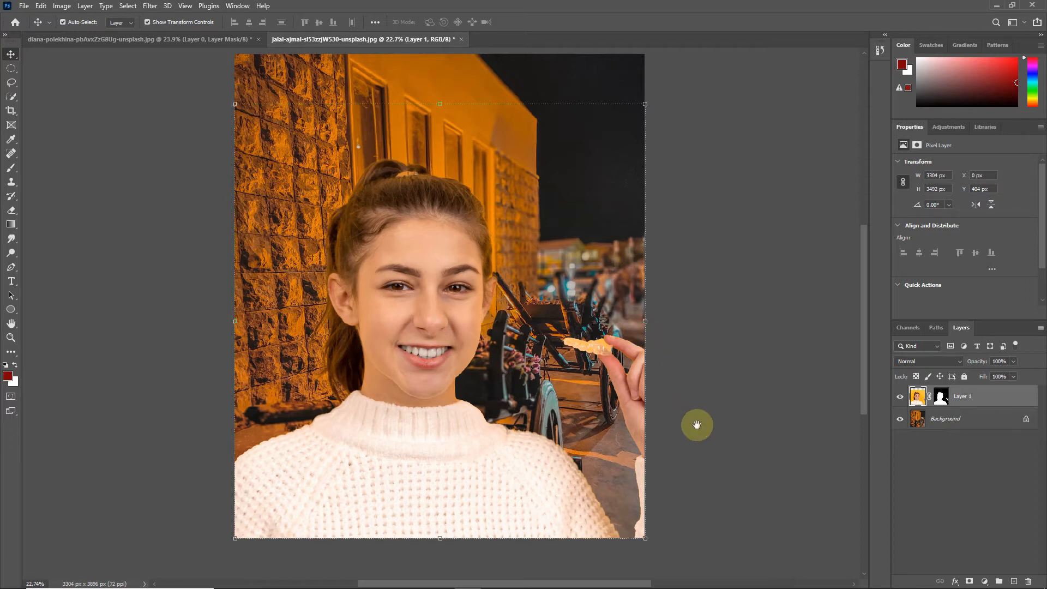
left_click_drag(697, 425, 694, 433)
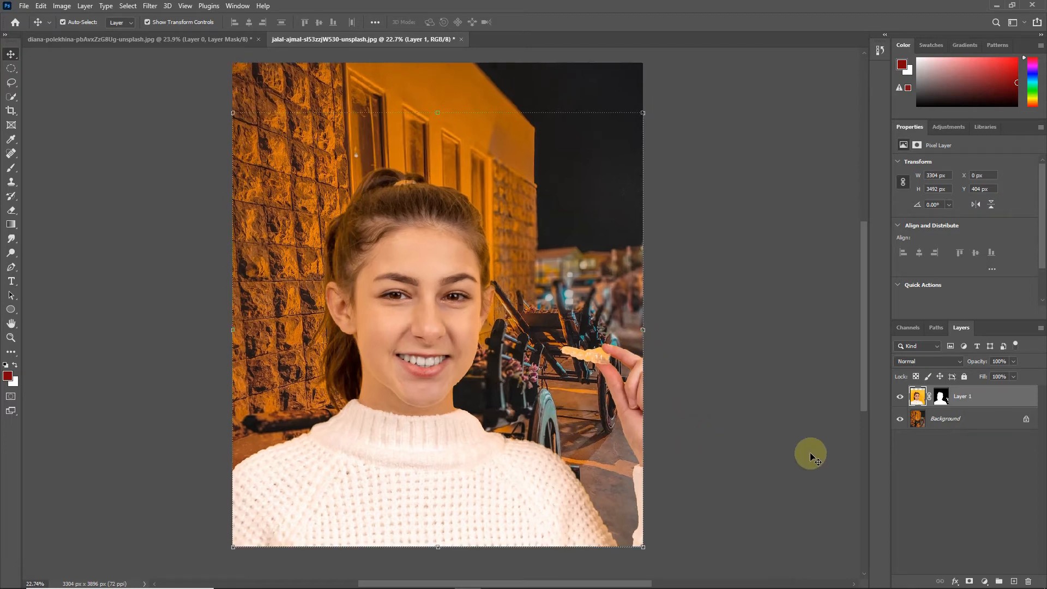
- Duplicate the Background layer
left_click(984, 425)
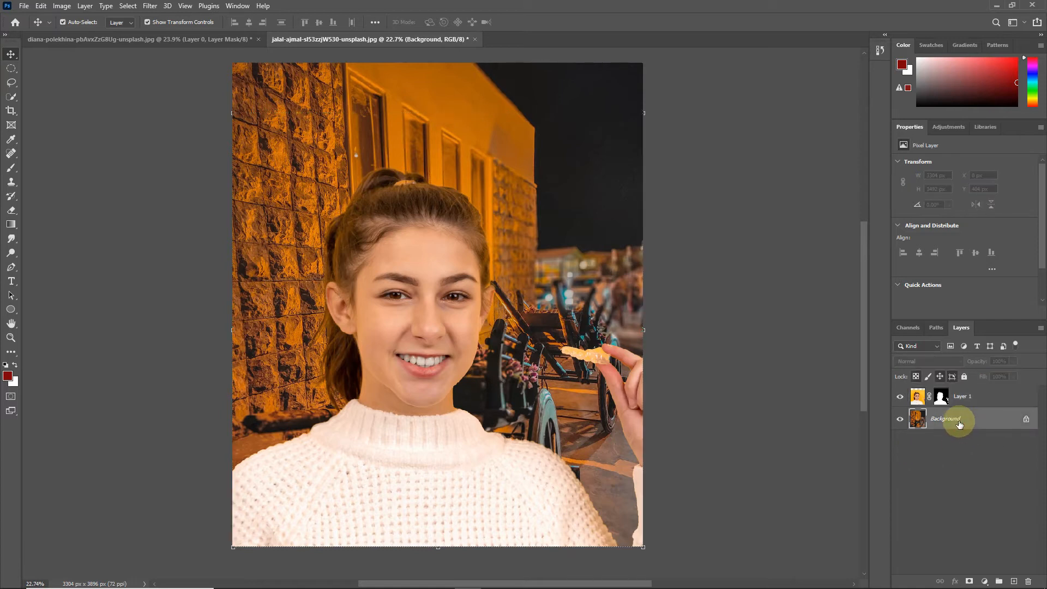
left_click_drag(959, 424, 969, 573)
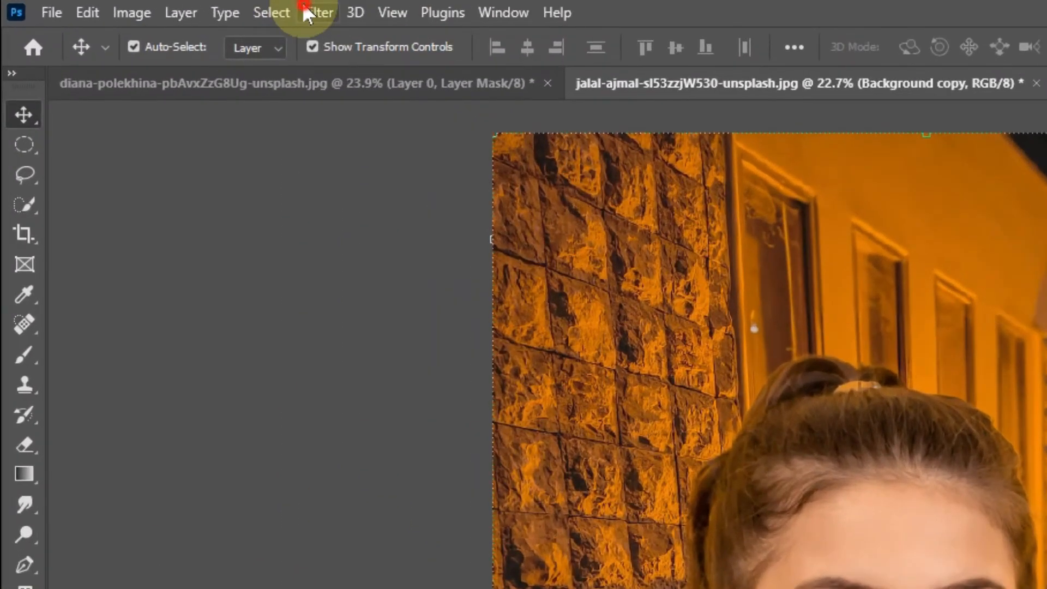
- Apply Lens Blur to the Background copy layer with iris radius 70, blade curvature 15 and specular highlight brightness 30
left_click(305, 12)
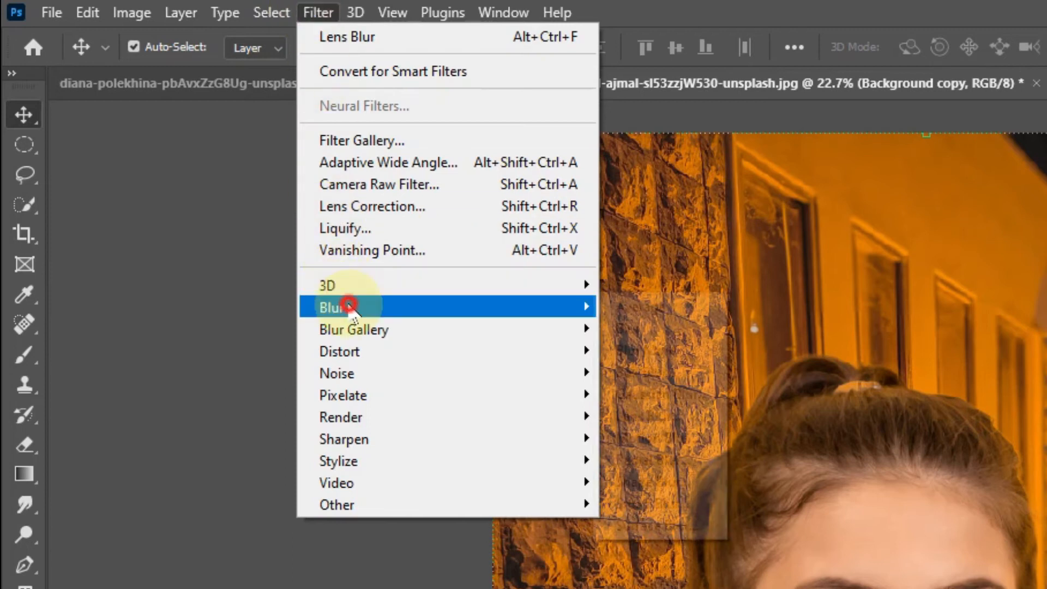
mouse_move(349, 309)
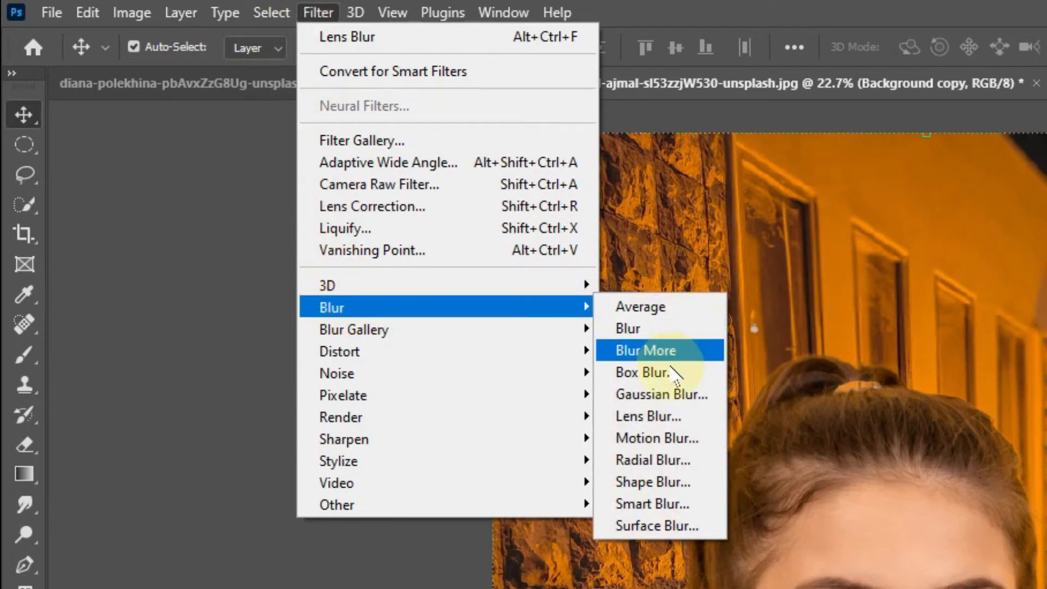
left_click(674, 417)
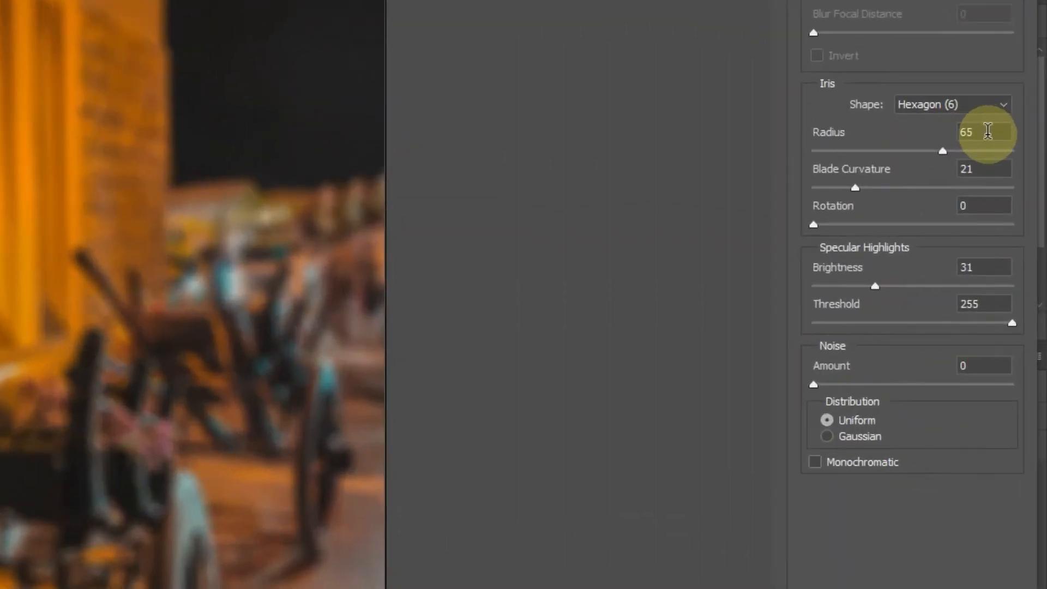
left_click(1013, 205)
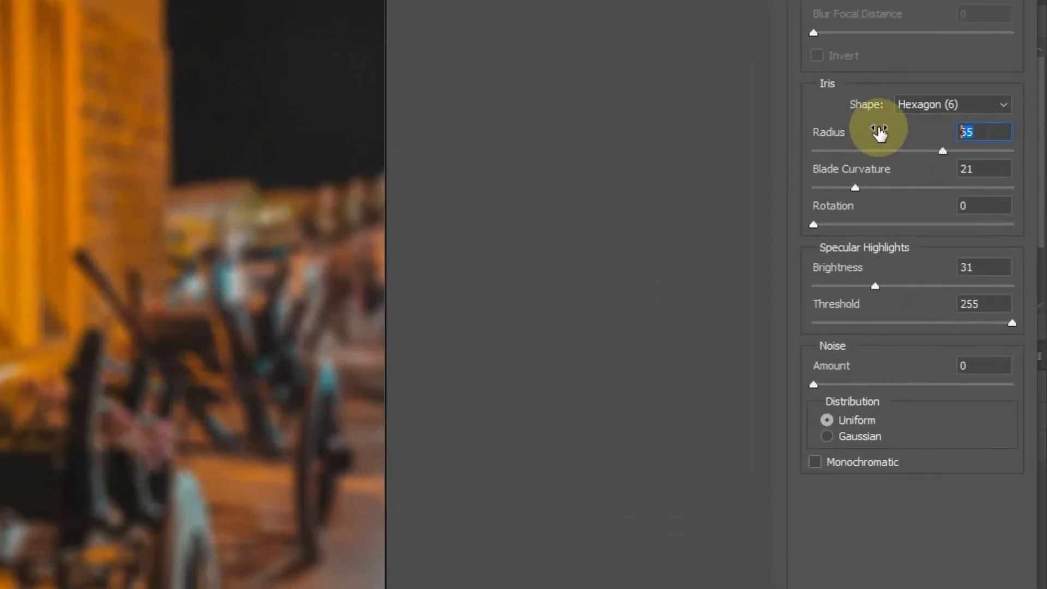
type("70")
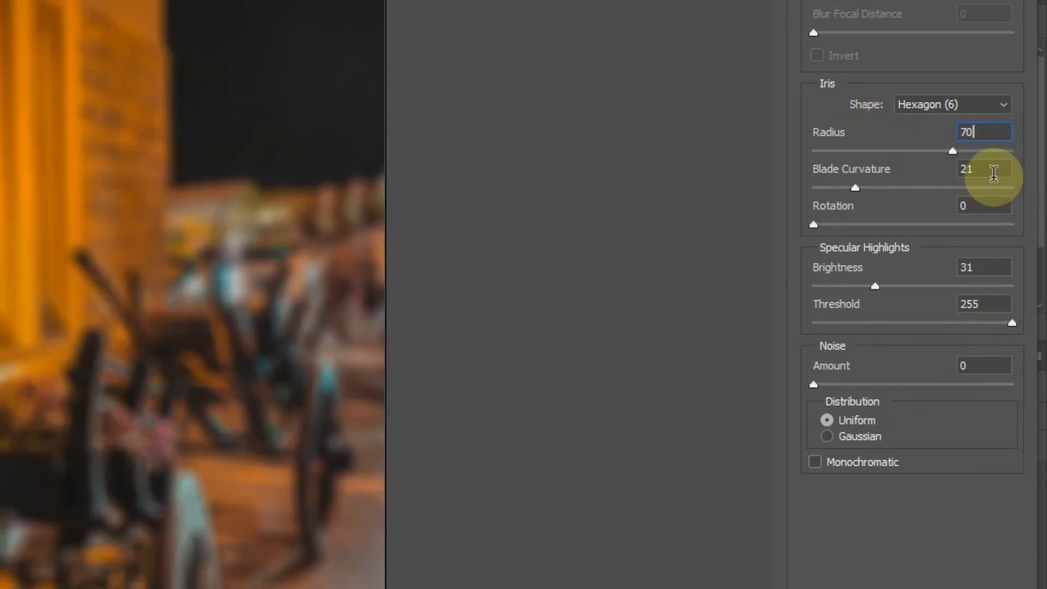
left_click(987, 171)
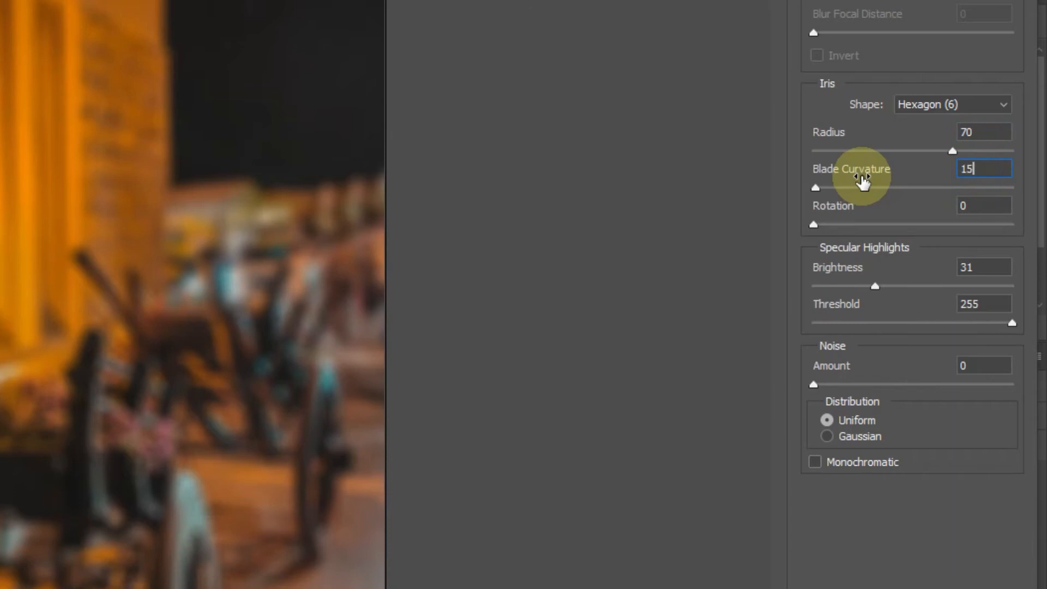
left_click(988, 268)
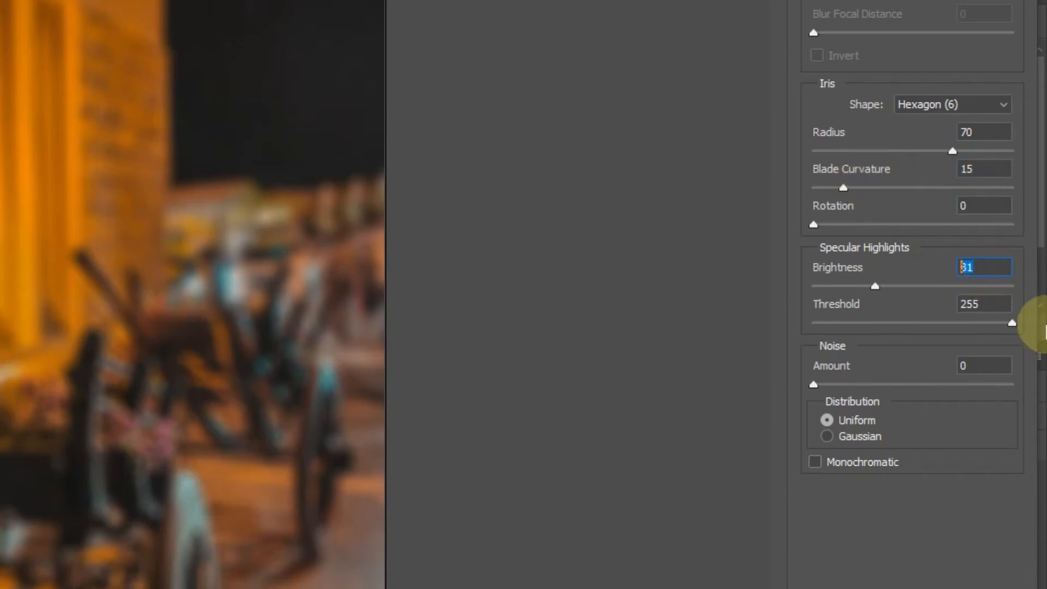
type("30")
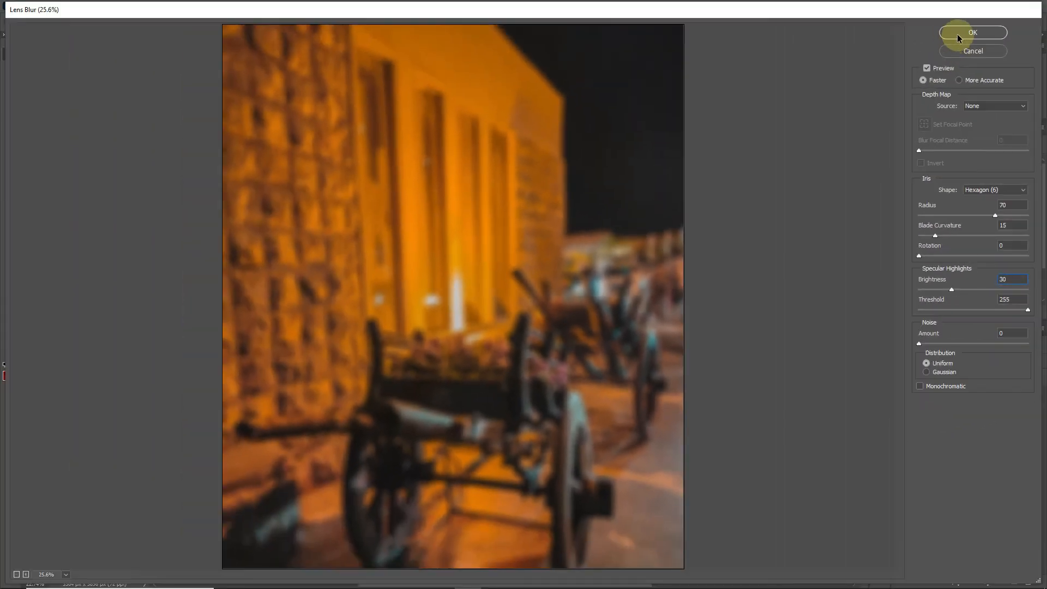
left_click(957, 33)
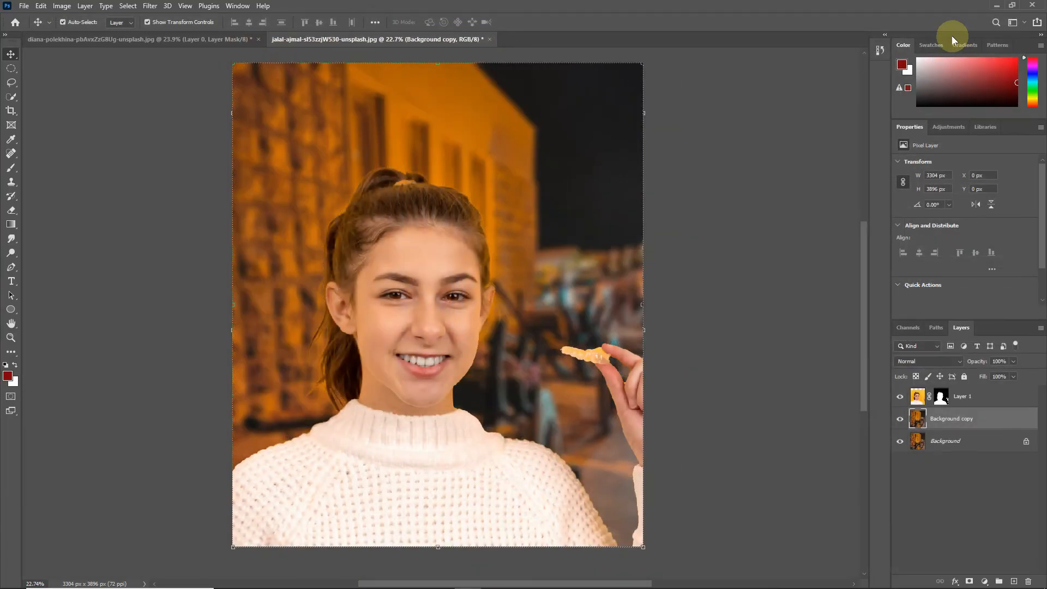
- Toggle the visibility of the Background copy layer to compare the blurred street scene with the original
left_click(900, 420)
left_click(901, 422)
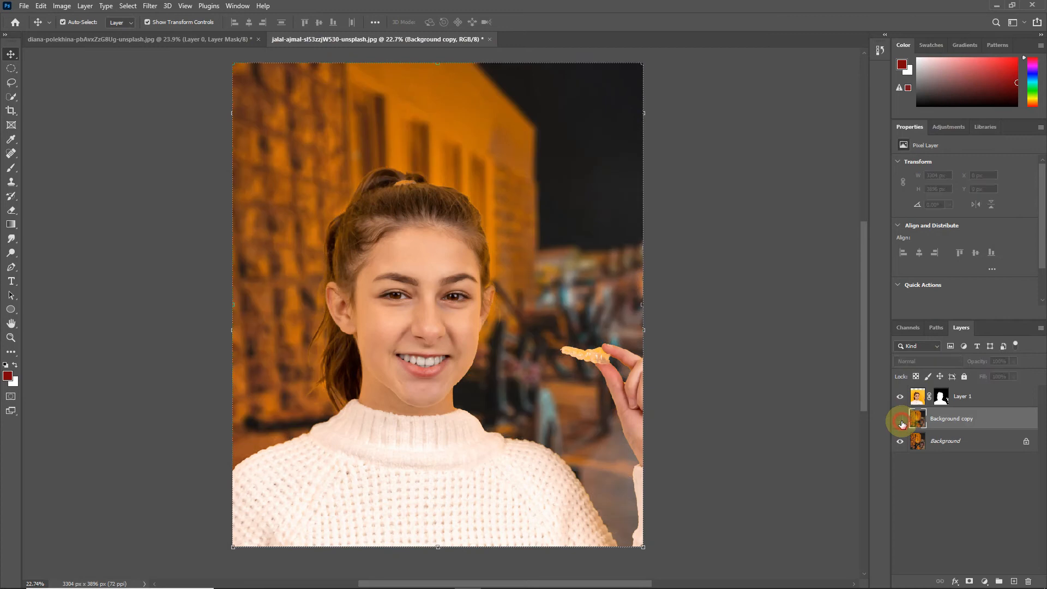
left_click(901, 423)
left_click(901, 421)
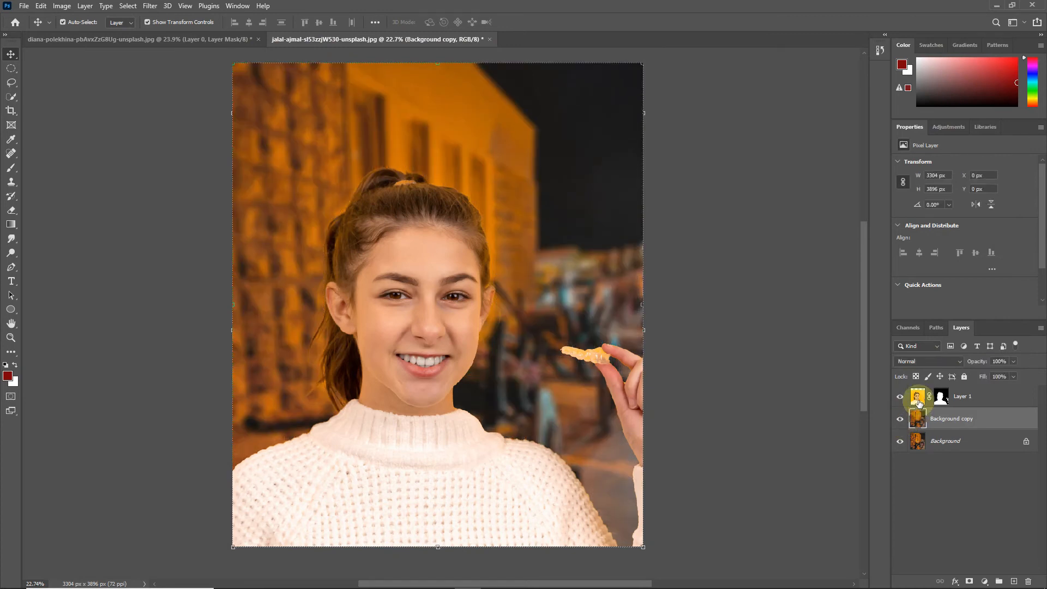
- Apply Auto Tone and Auto Contrast to the image of the woman on Layer 1
left_click(919, 403)
scroll(764, 295, "up", 2)
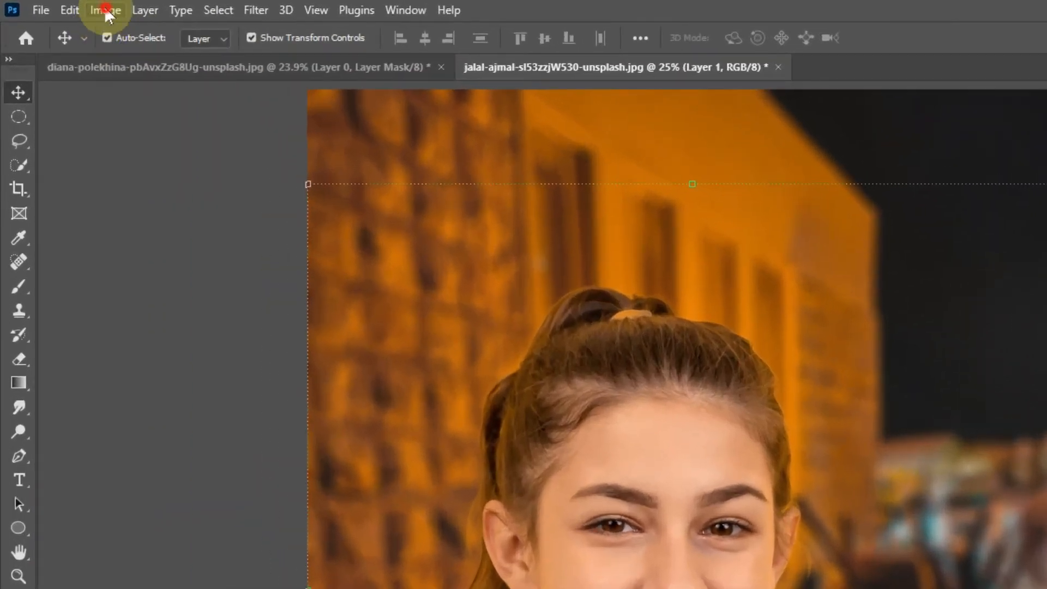
left_click(62, 5)
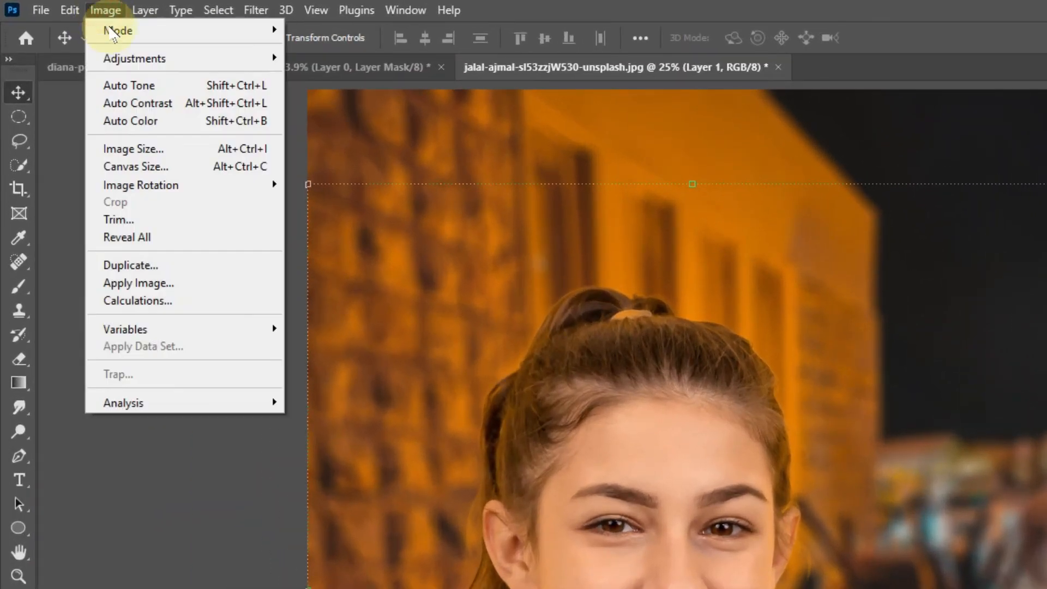
left_click(138, 88)
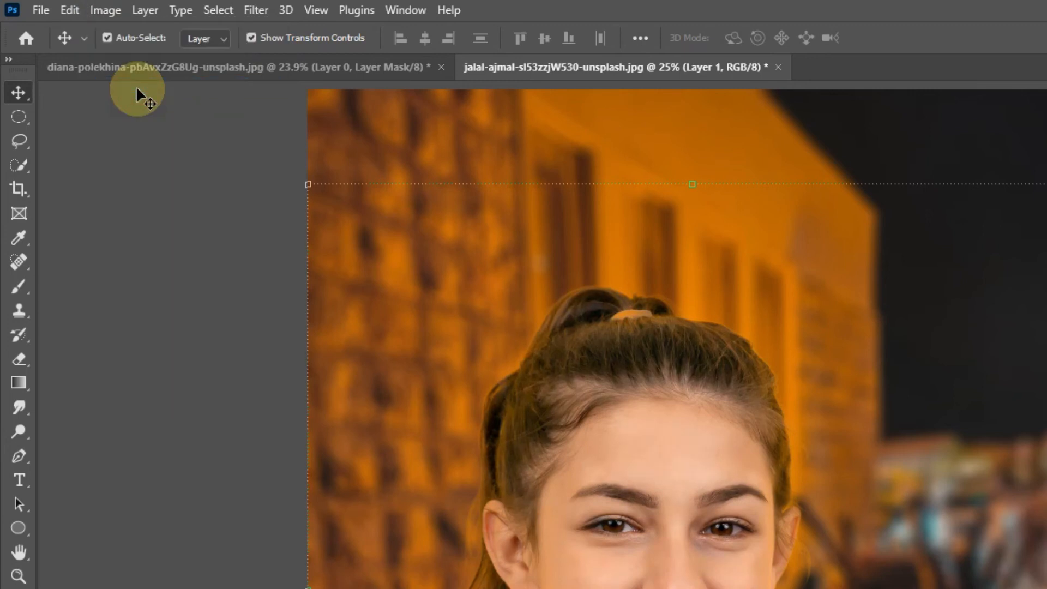
left_click(105, 10)
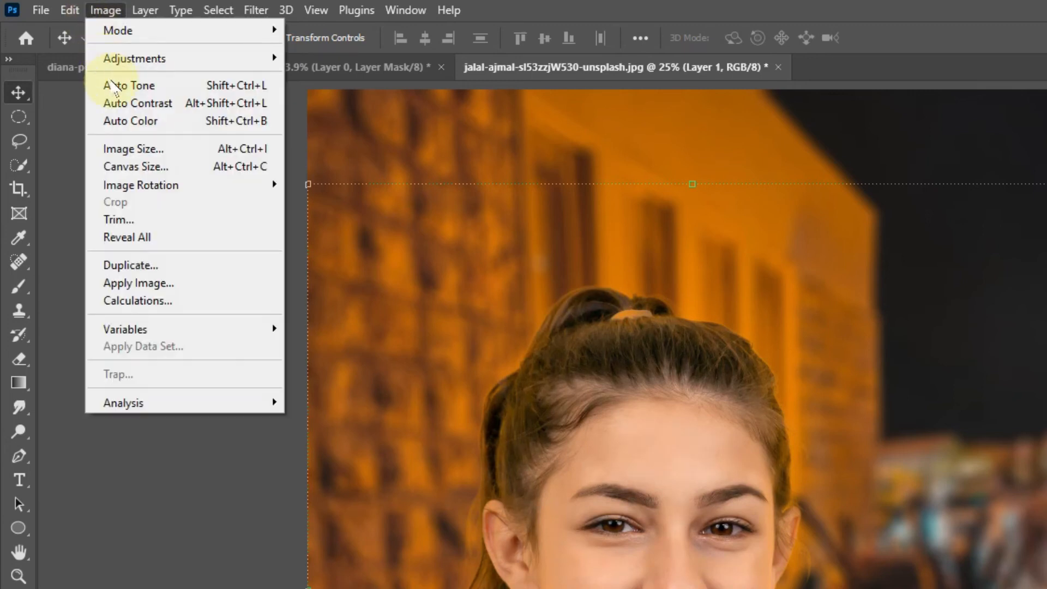
left_click(123, 105)
- Merge Layer 1, Background copy and Background into a single layer
scroll(360, 235, "down", 1)
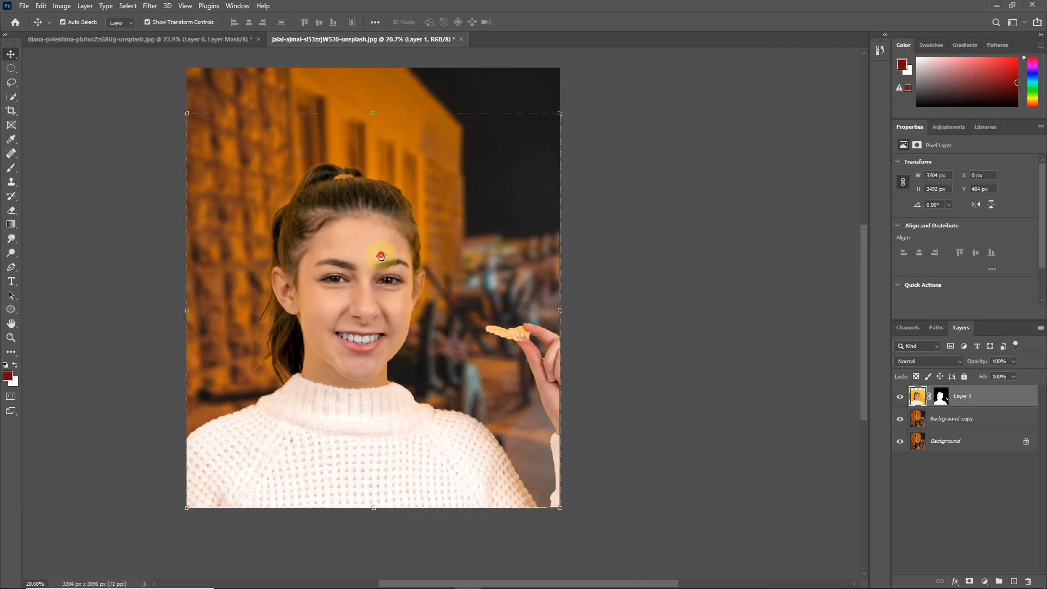
left_click_drag(381, 255, 393, 281)
left_click(982, 420)
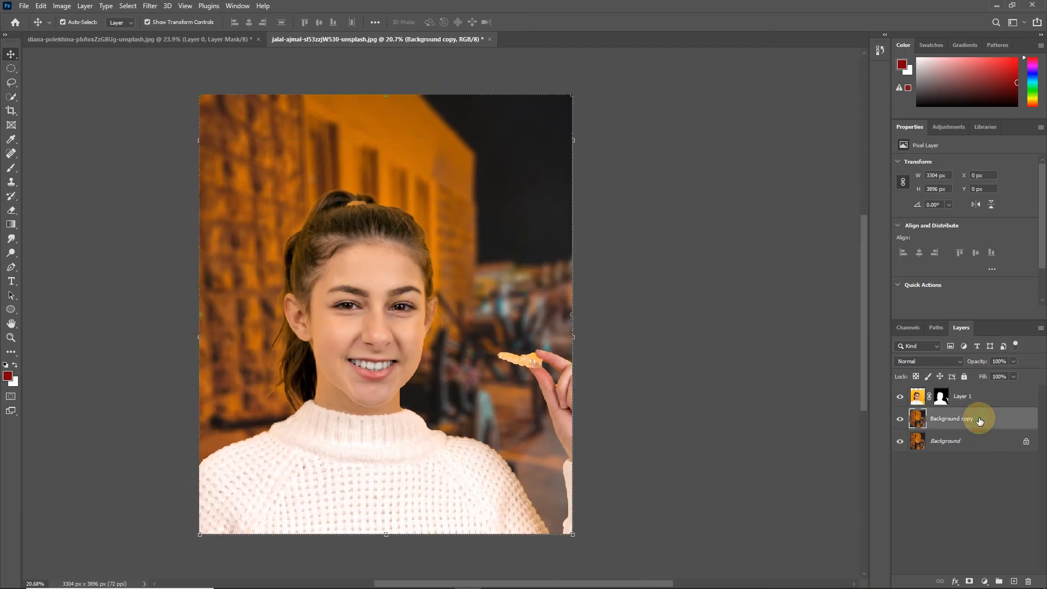
left_click(974, 399, "ctrl")
left_click(977, 443, "ctrl")
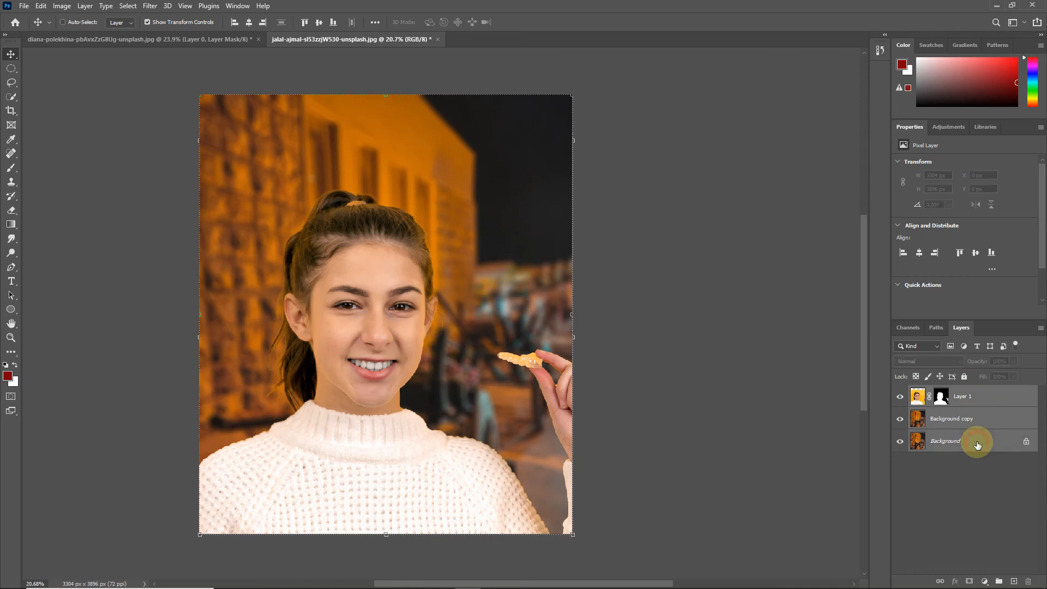
right_click(977, 442)
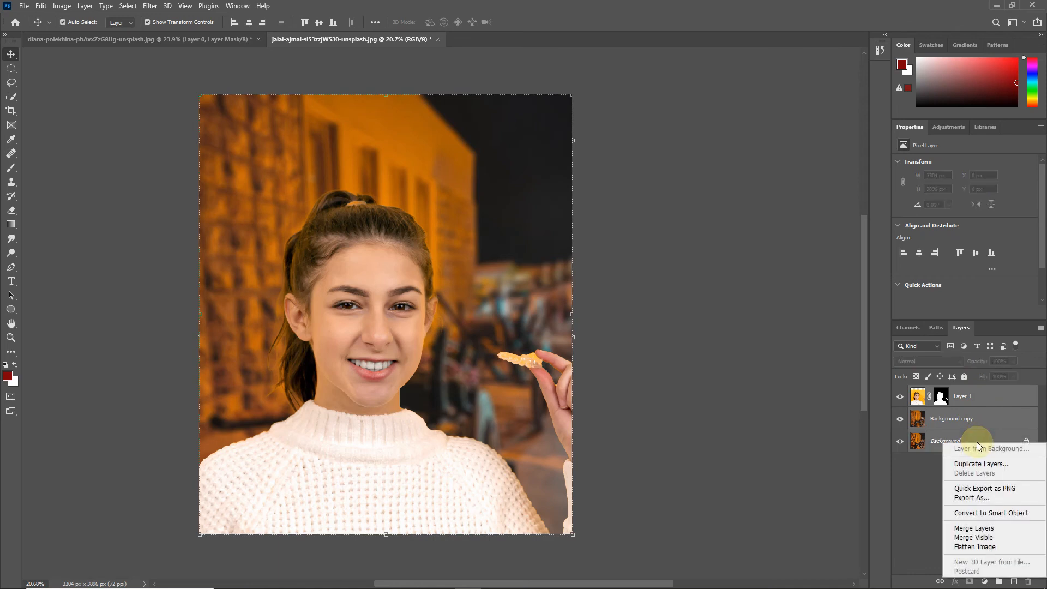
left_click(981, 526)
scroll(602, 368, "down", 1)
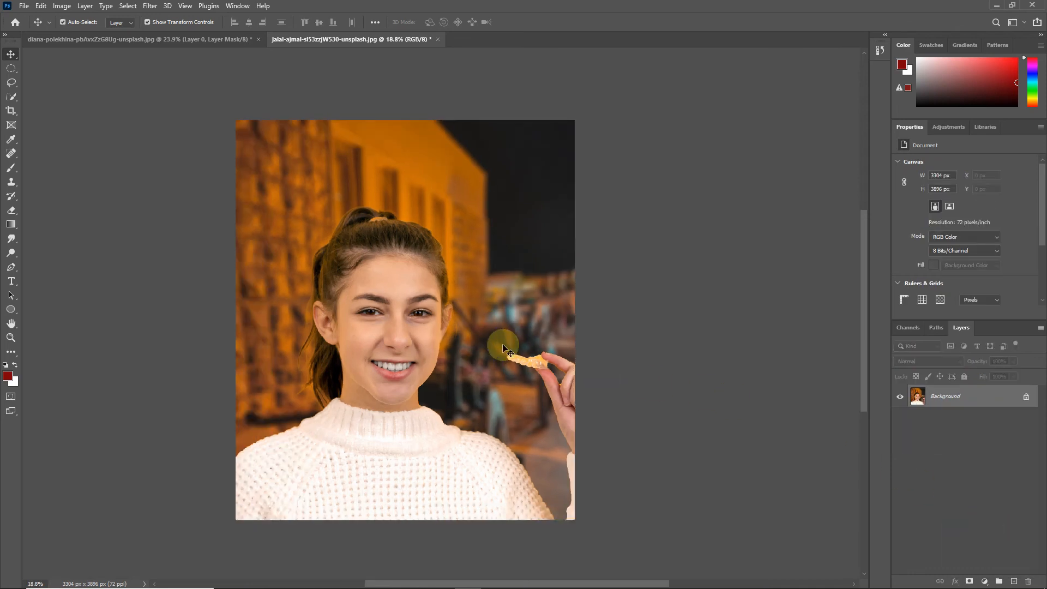
scroll(503, 345, "up", 3)
left_click_drag(437, 330, 476, 331)
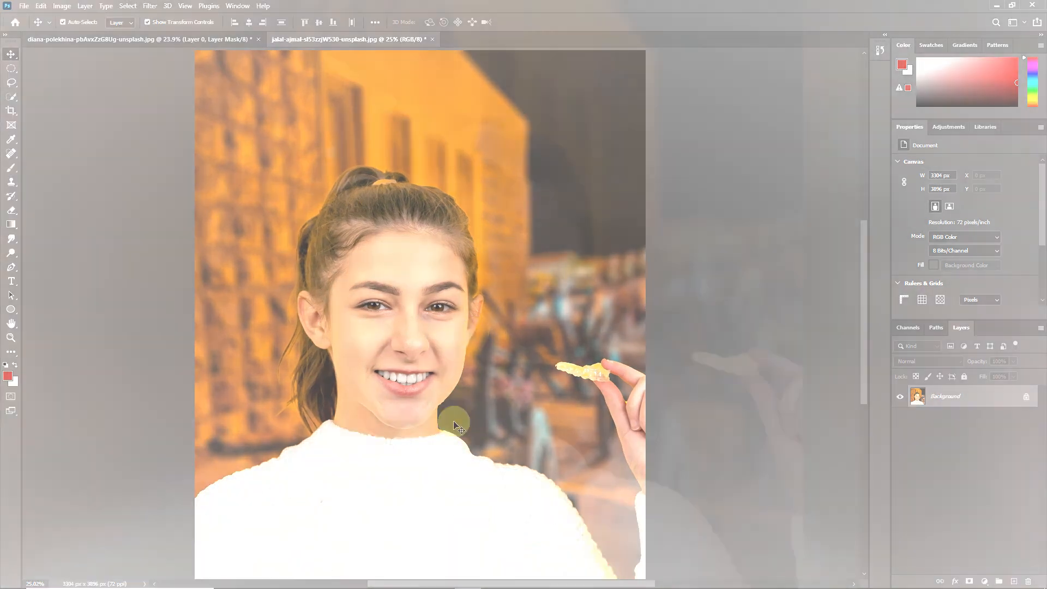